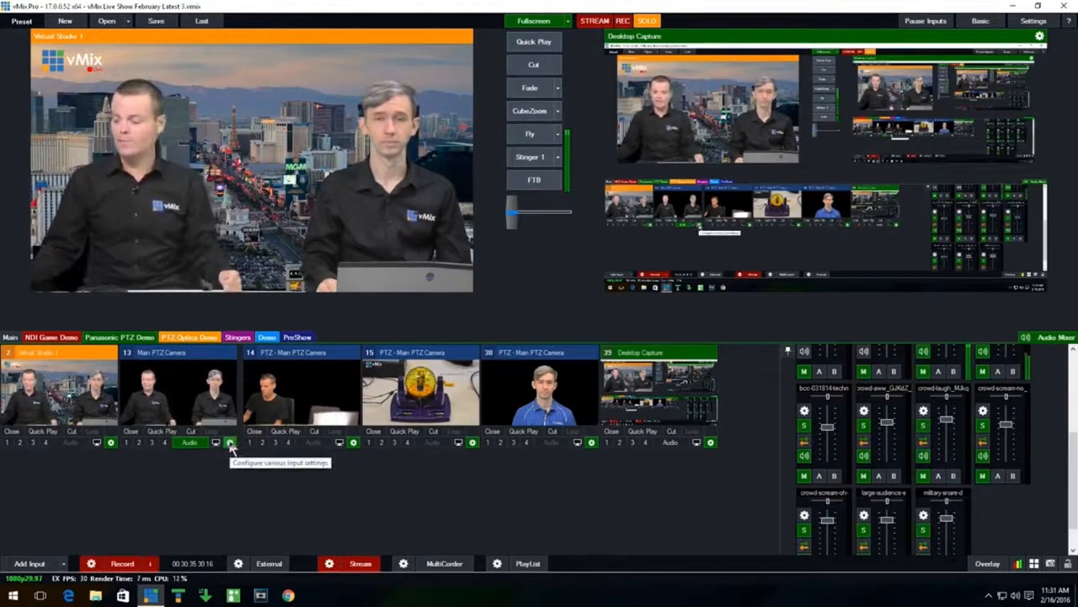
Step: Open the PTZ settings of input 13, Main PTZ Camera, and disconnect the camera
click(230, 443)
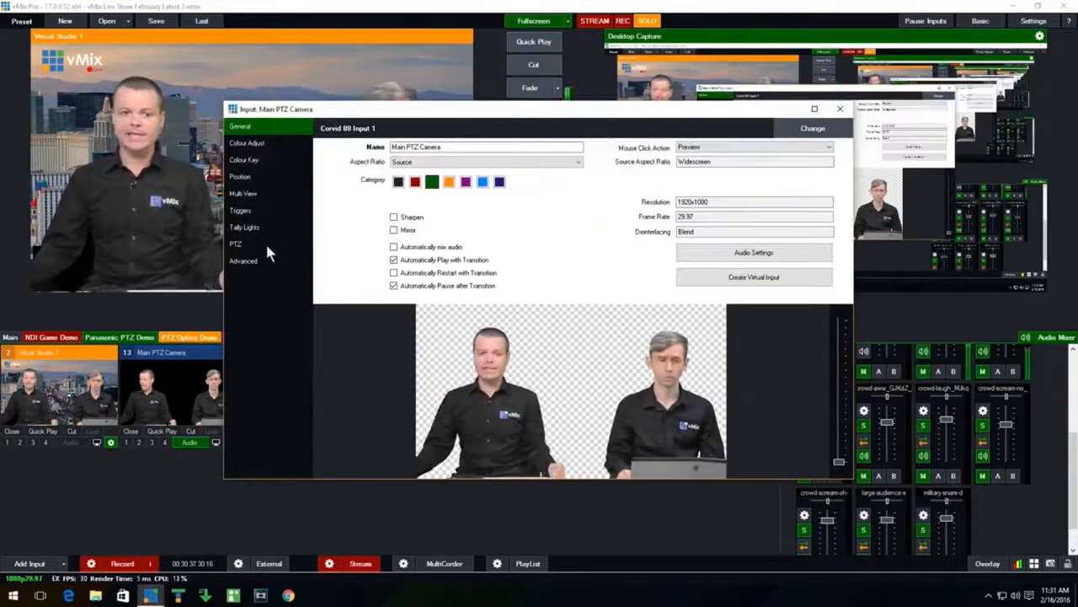
click(267, 247)
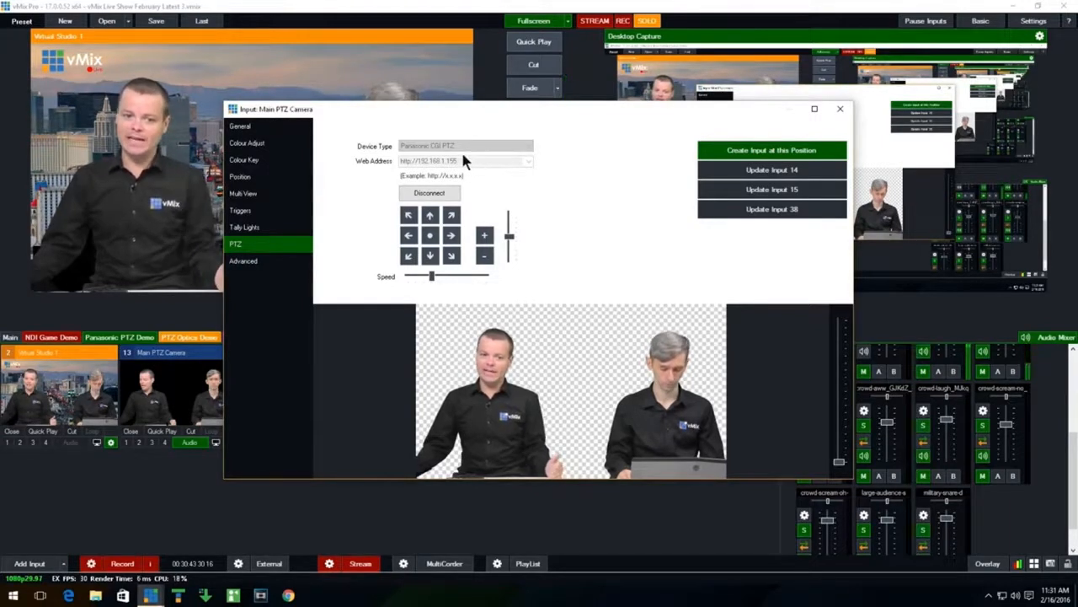
click(428, 195)
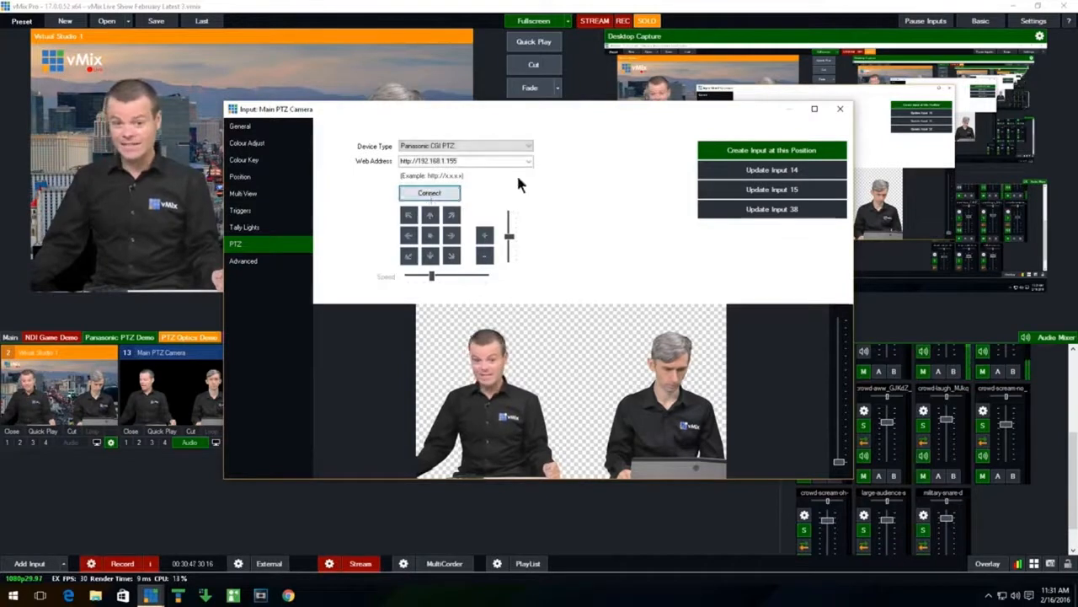
click(484, 160)
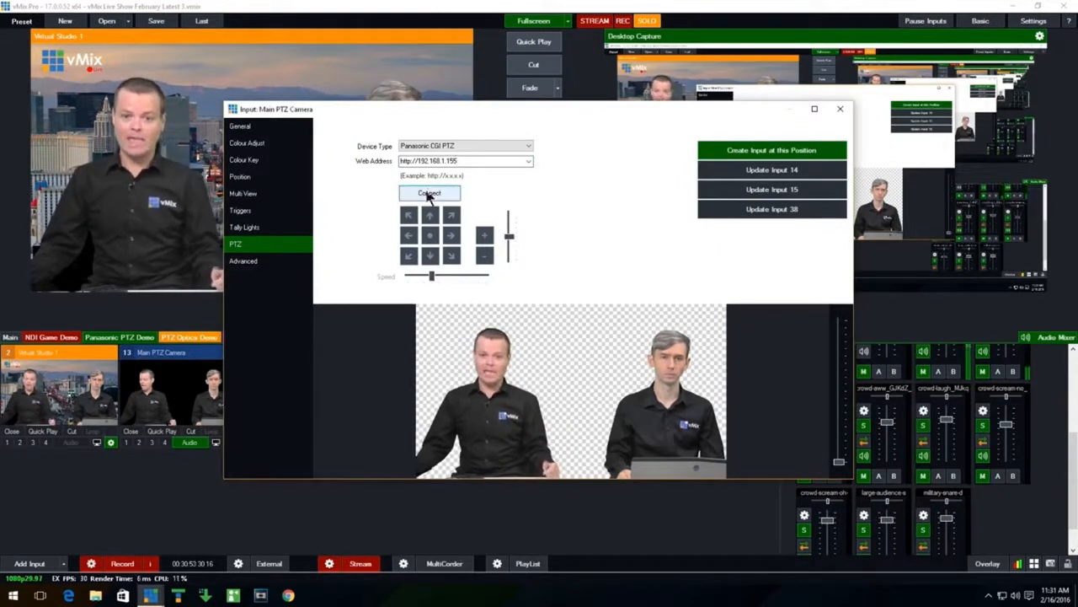
click(446, 147)
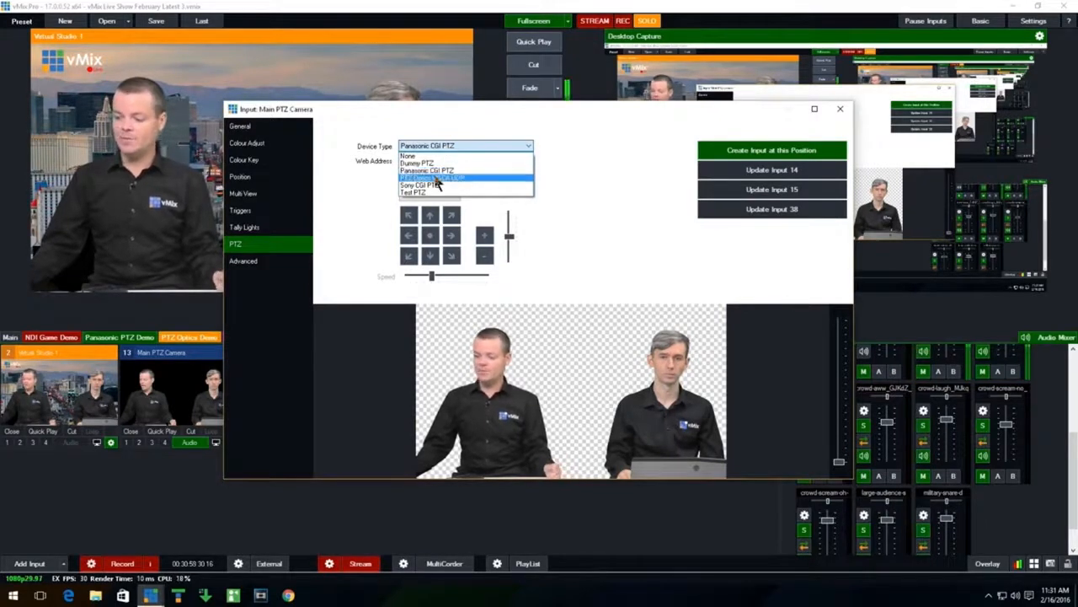
click(436, 170)
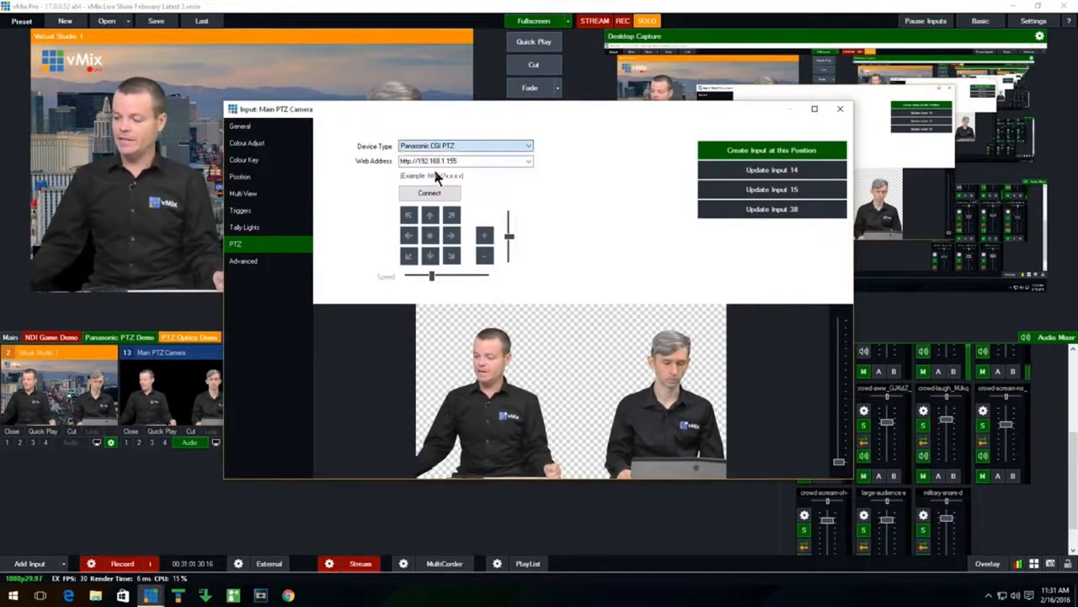
double_click(483, 162)
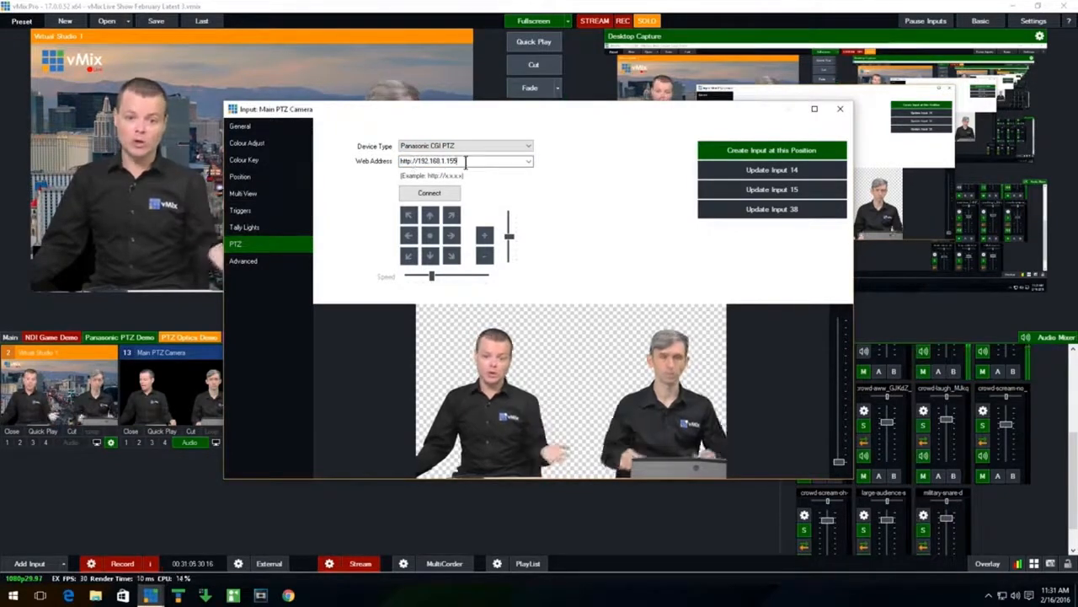
click(432, 193)
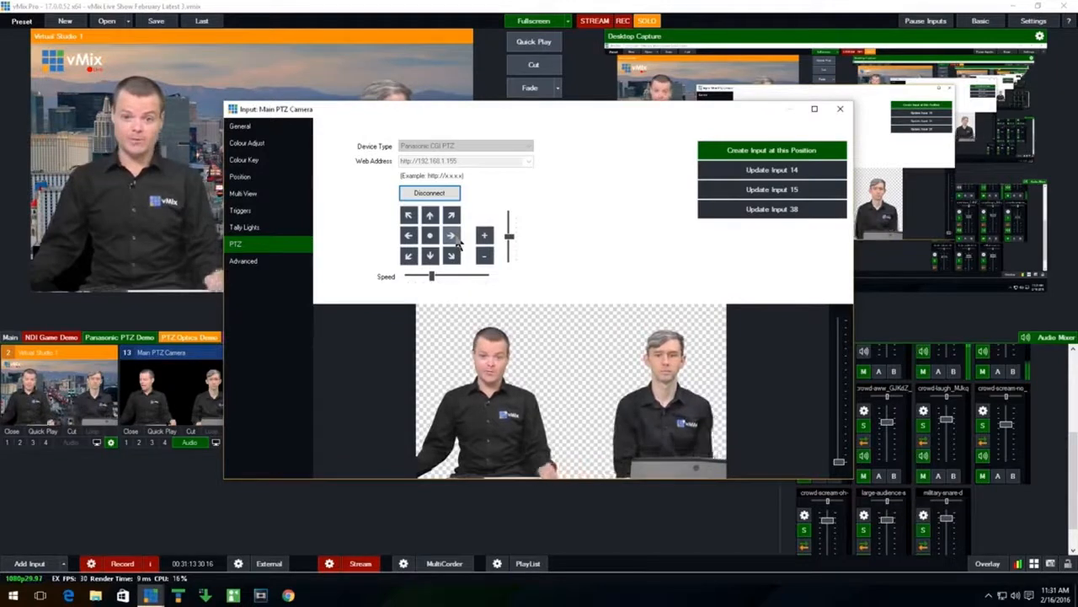
Step: Test the camera's panning and zooming in both directions, including panning at a reduced movement speed
click(454, 239)
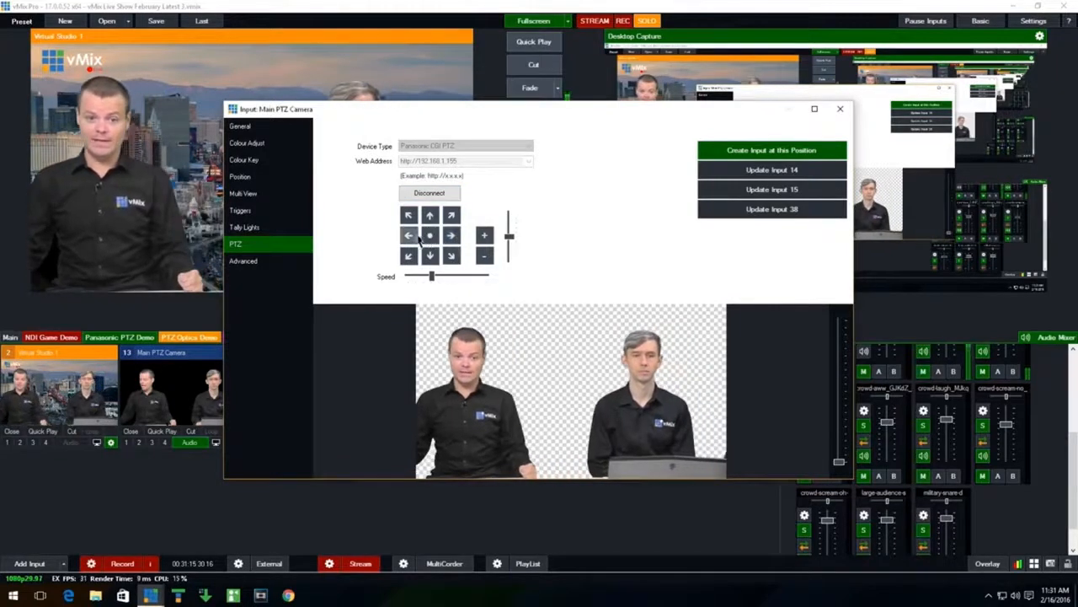
click(409, 237)
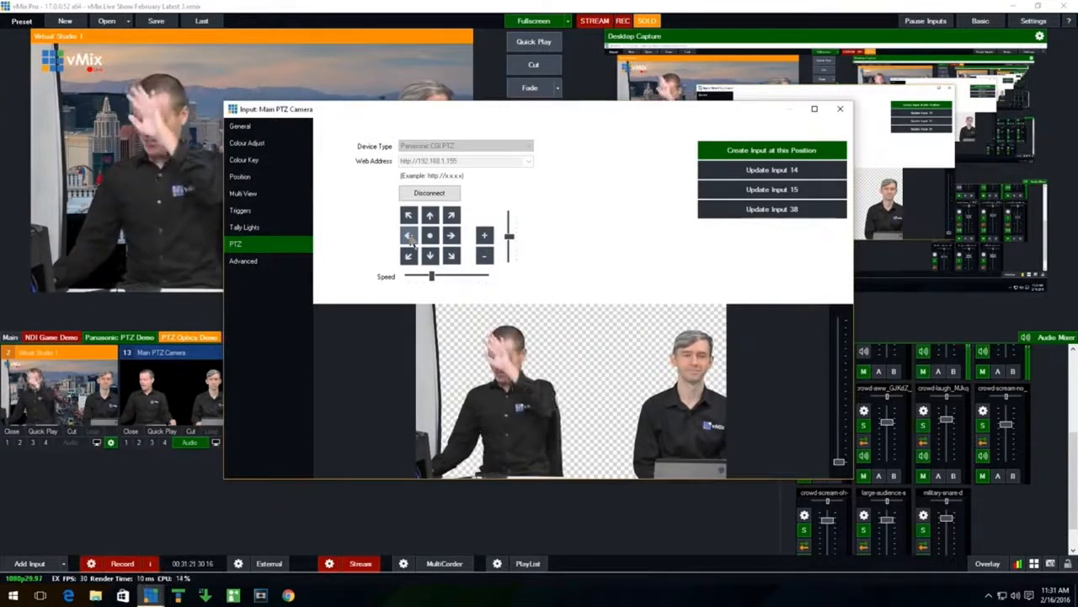
click(452, 238)
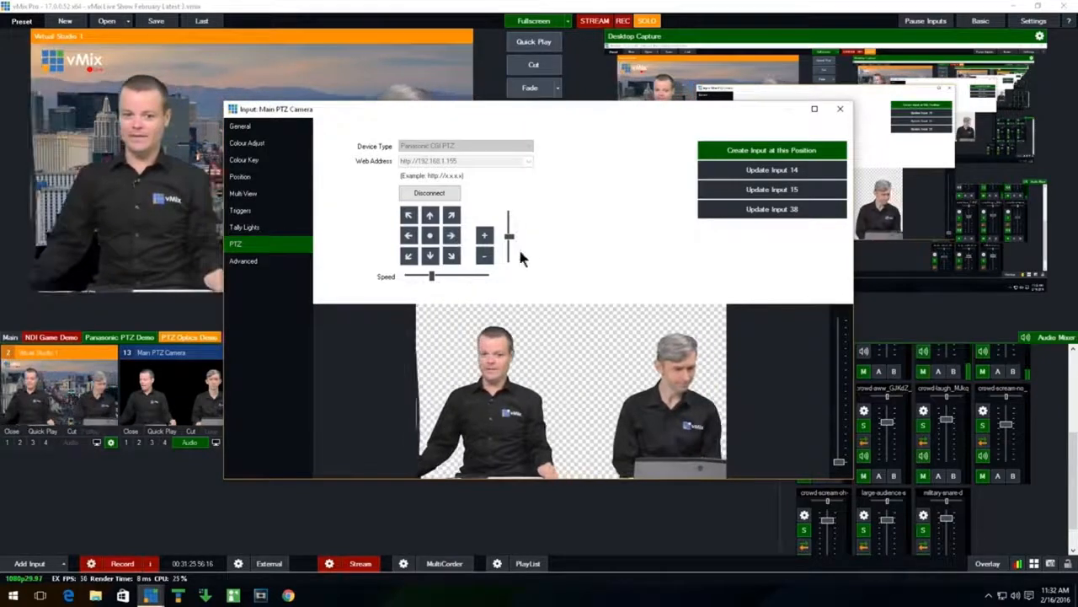
click(486, 260)
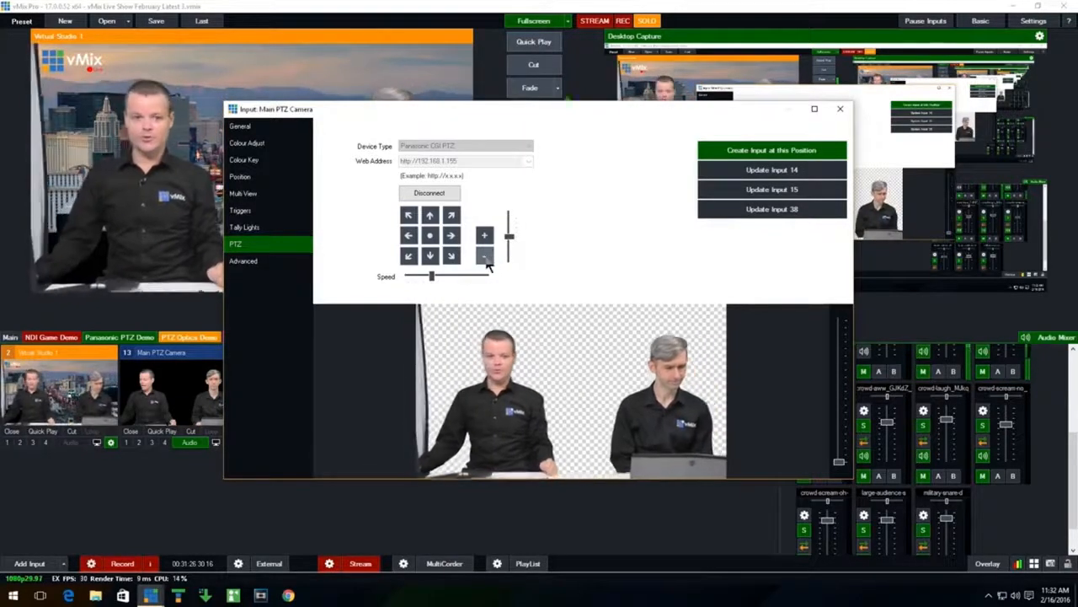
click(485, 235)
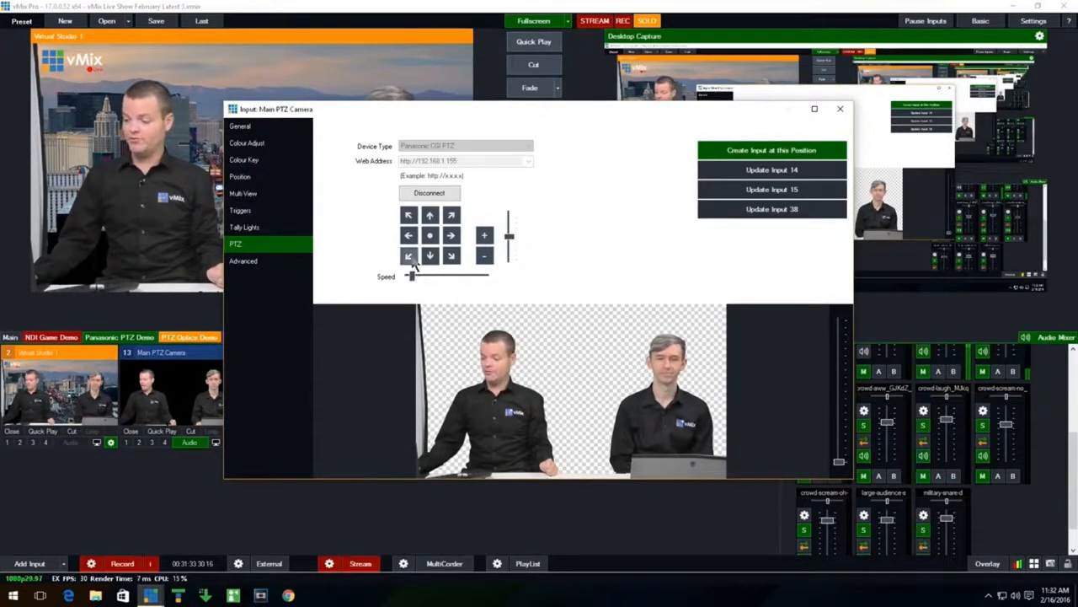
click(414, 242)
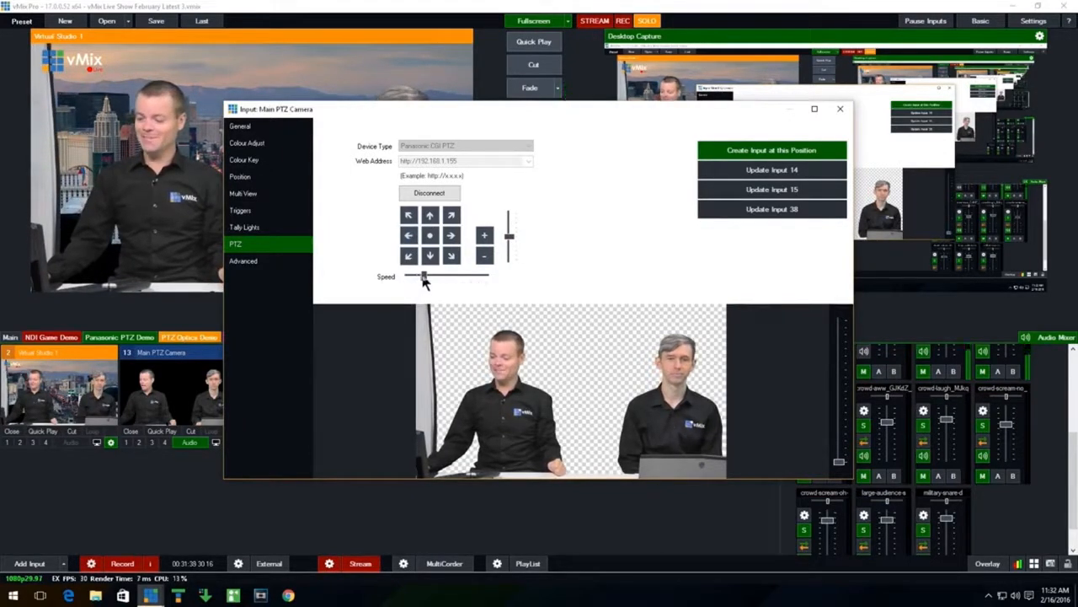
click(452, 240)
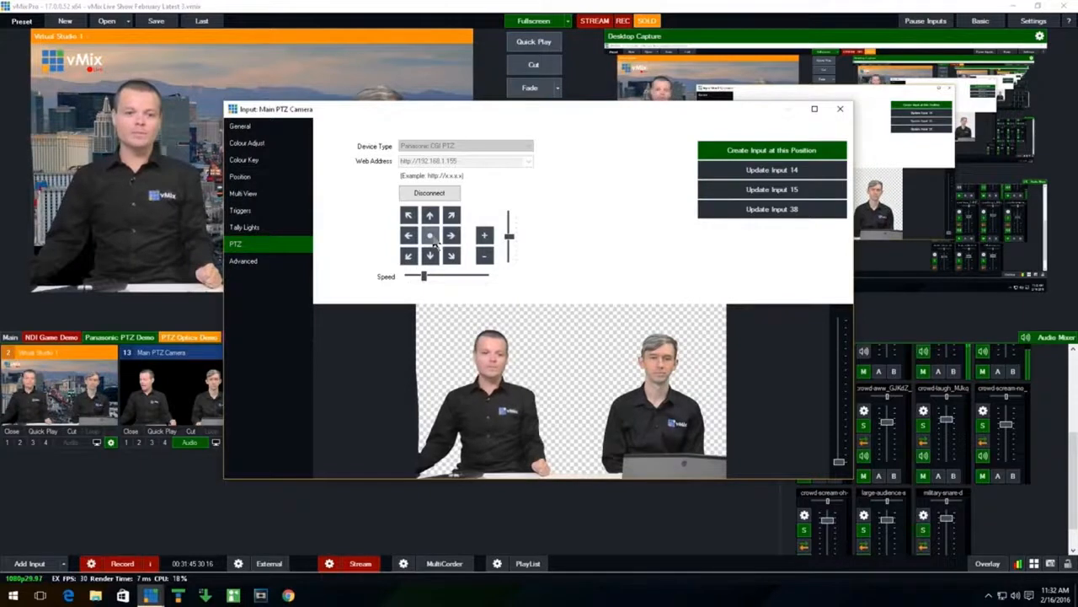
Step: Send the camera to its home position and inspect the wide shot in a temporarily maximized settings window
click(431, 240)
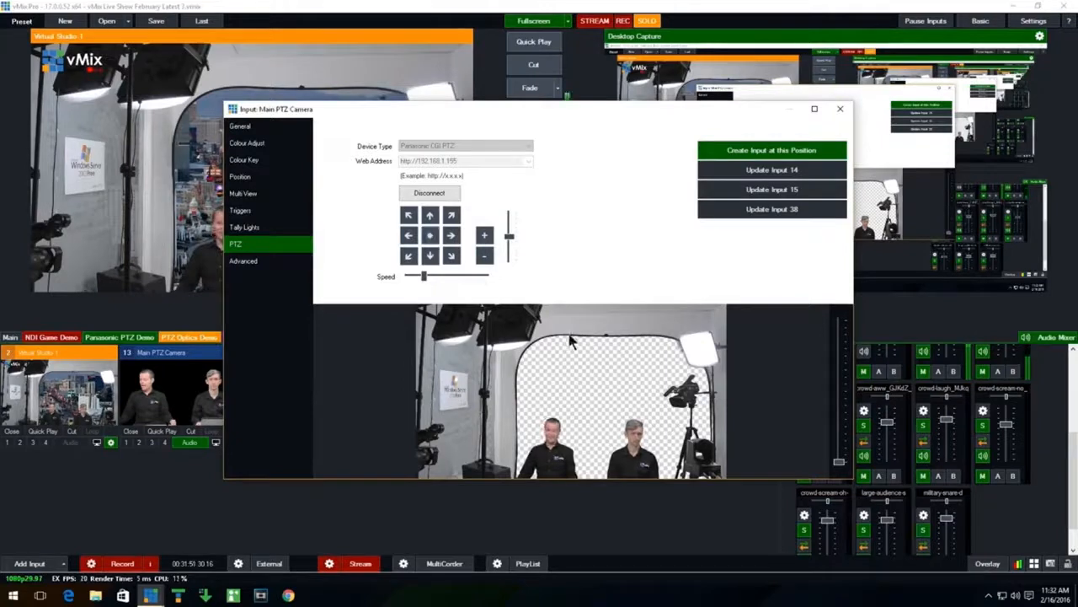
double_click(577, 108)
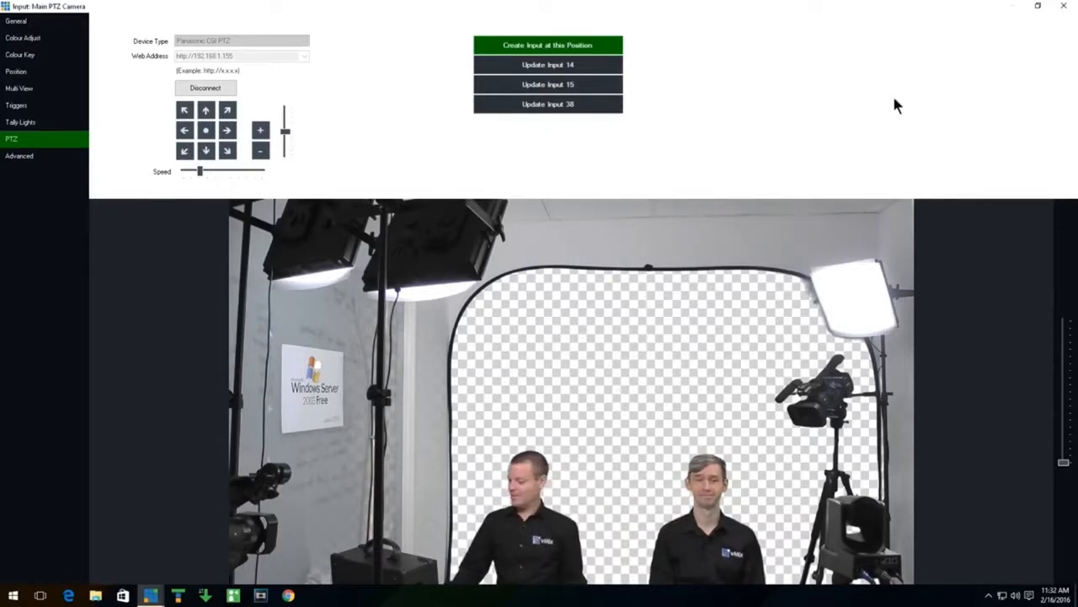
click(1039, 7)
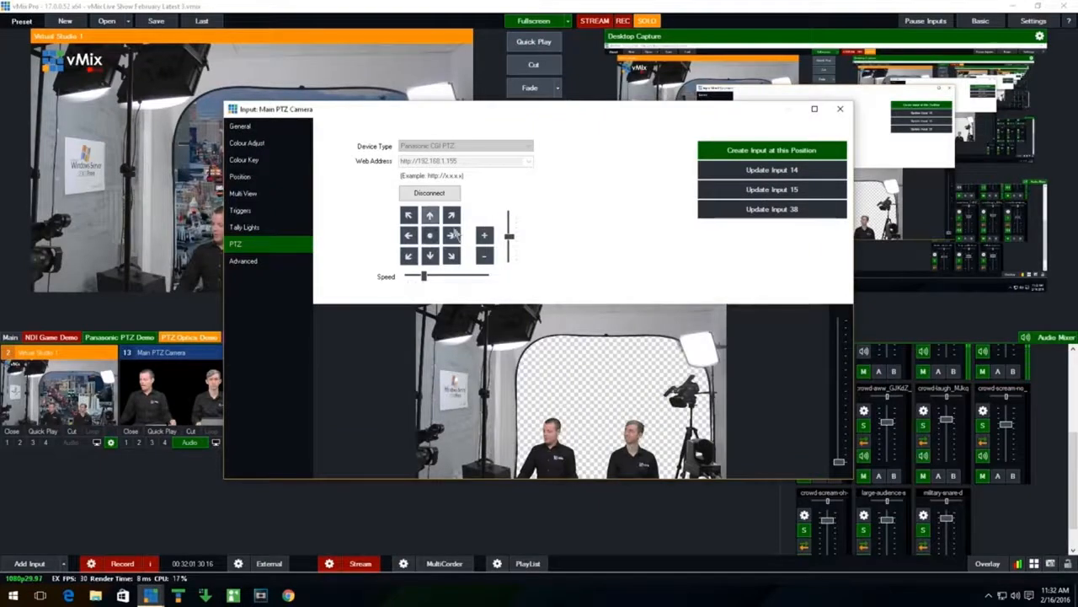
Step: Frame the two presenters at the desk by zooming in, tilting and panning right, with a raised movement speed
click(487, 238)
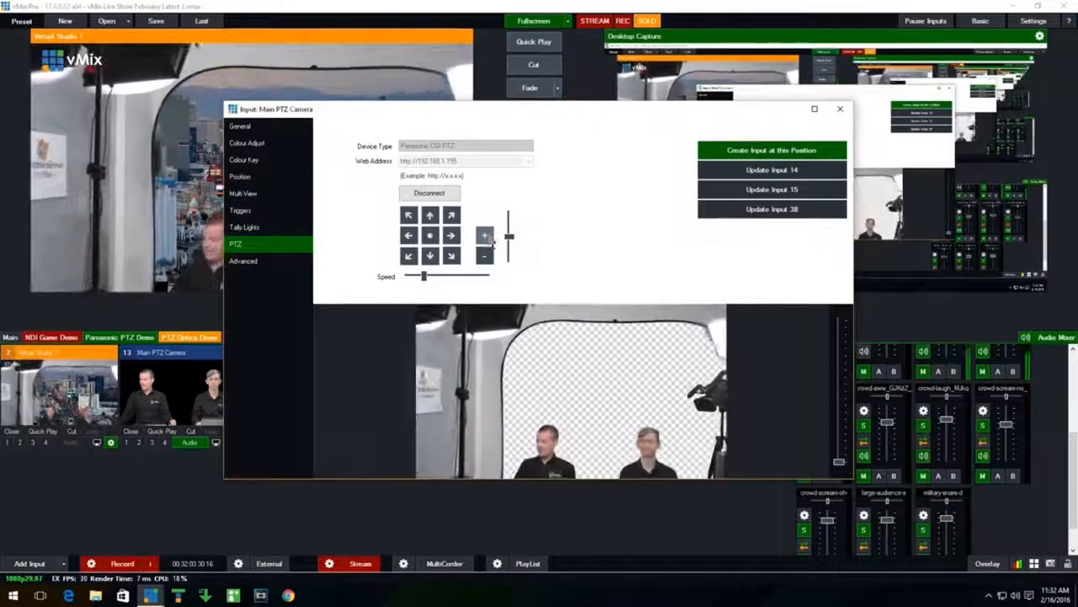
click(429, 261)
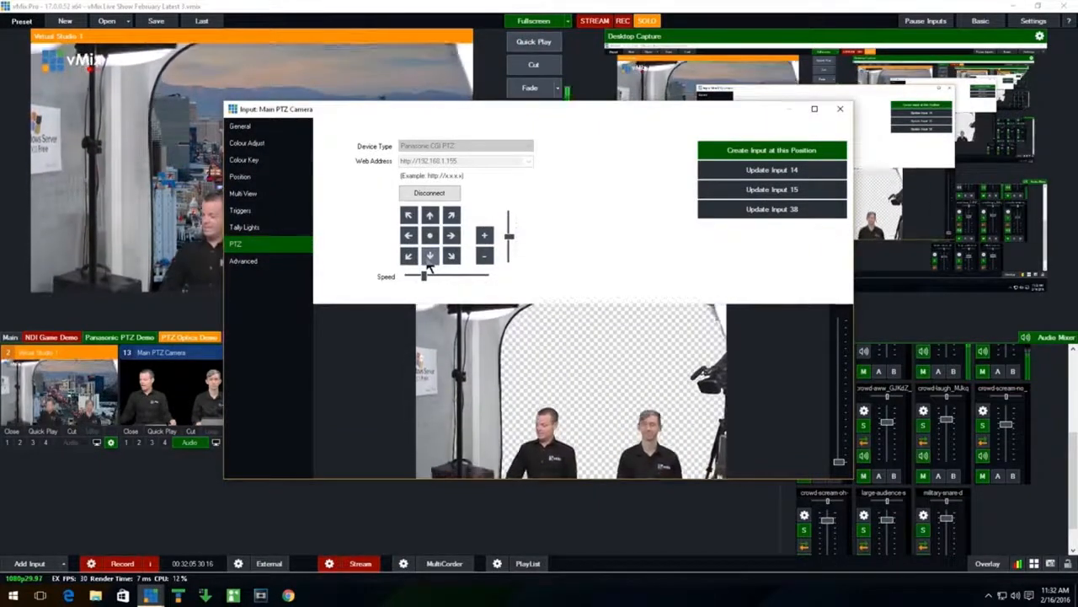
click(429, 216)
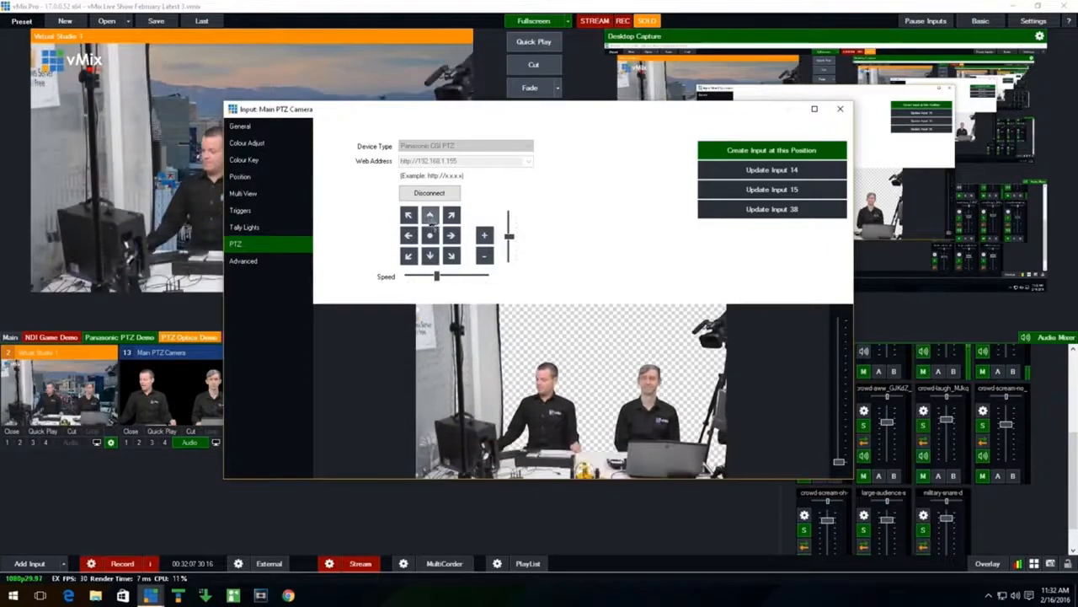
click(492, 241)
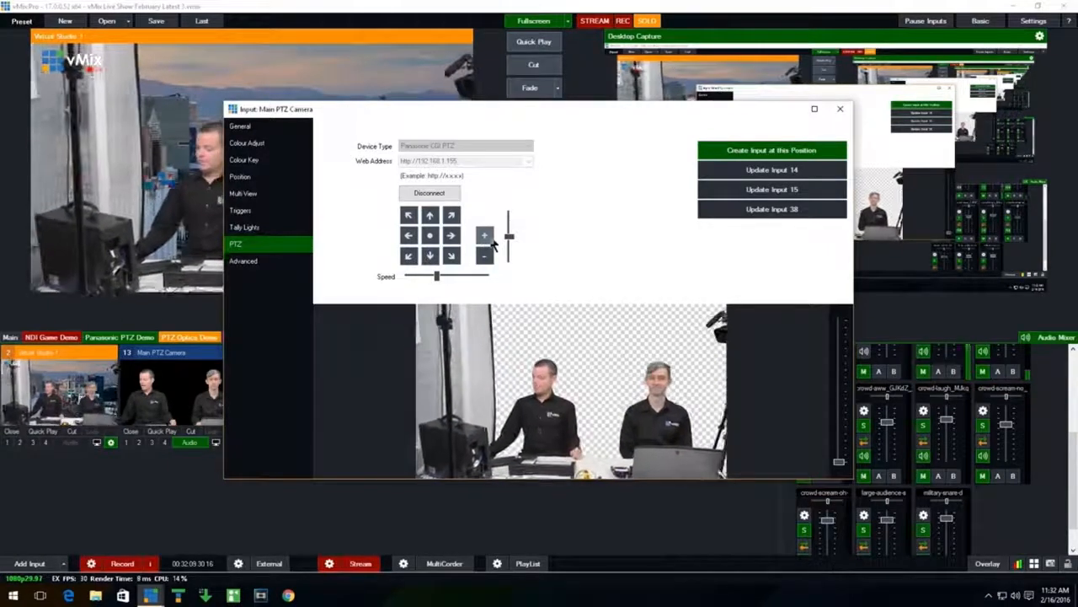
click(450, 235)
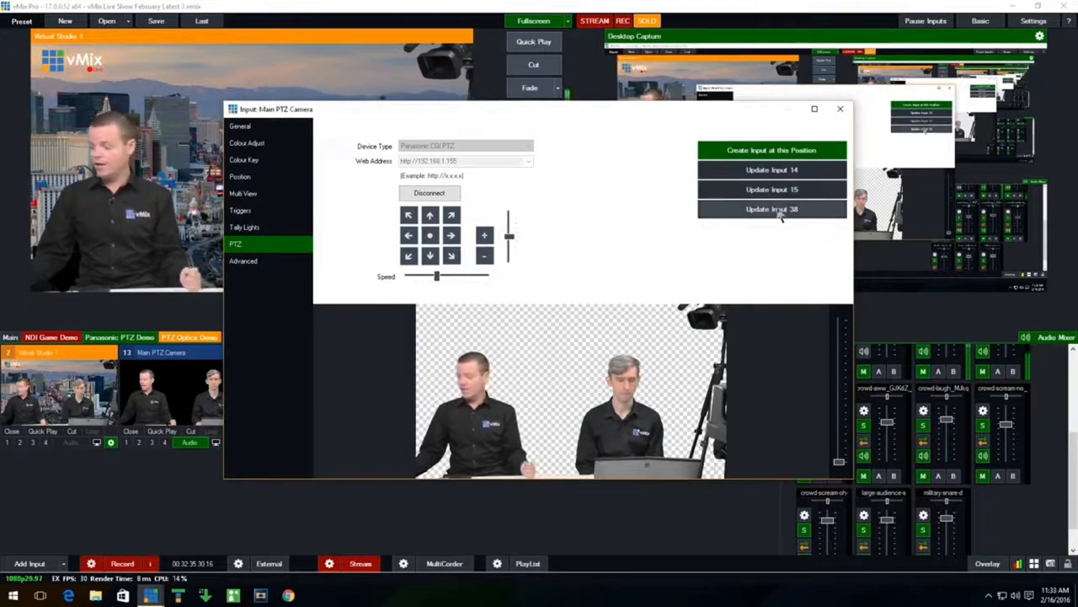
Step: Create a new PTZ input at the current camera position and put it in preview
click(772, 151)
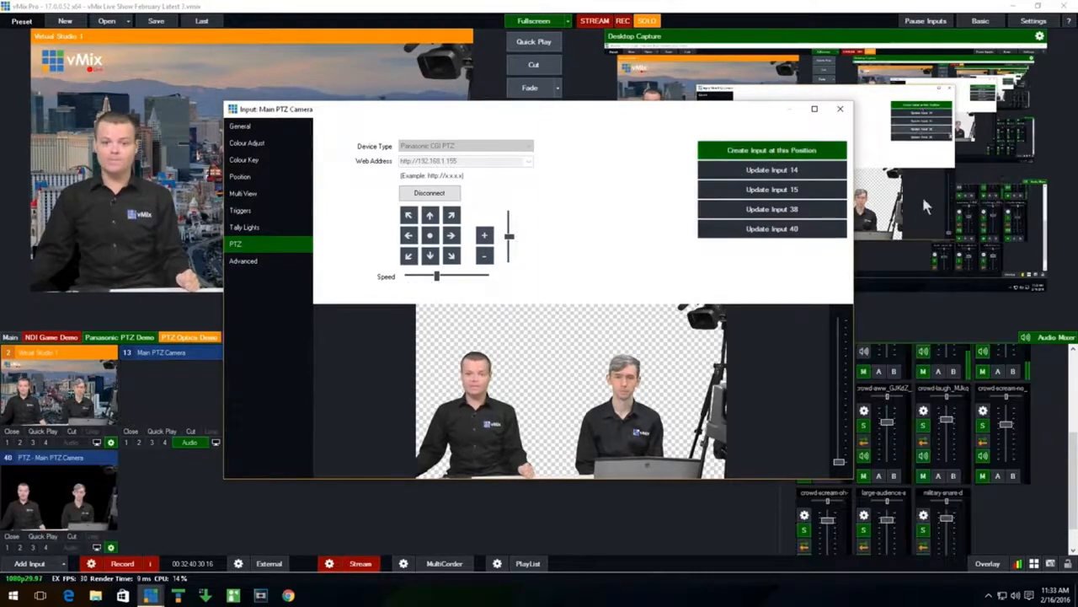
click(842, 111)
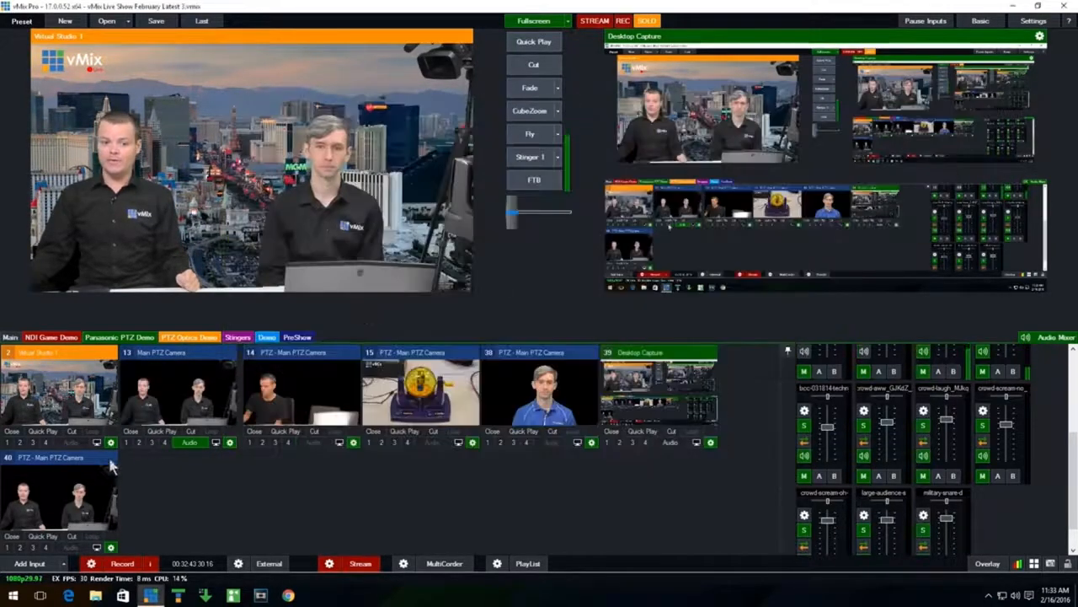
click(47, 509)
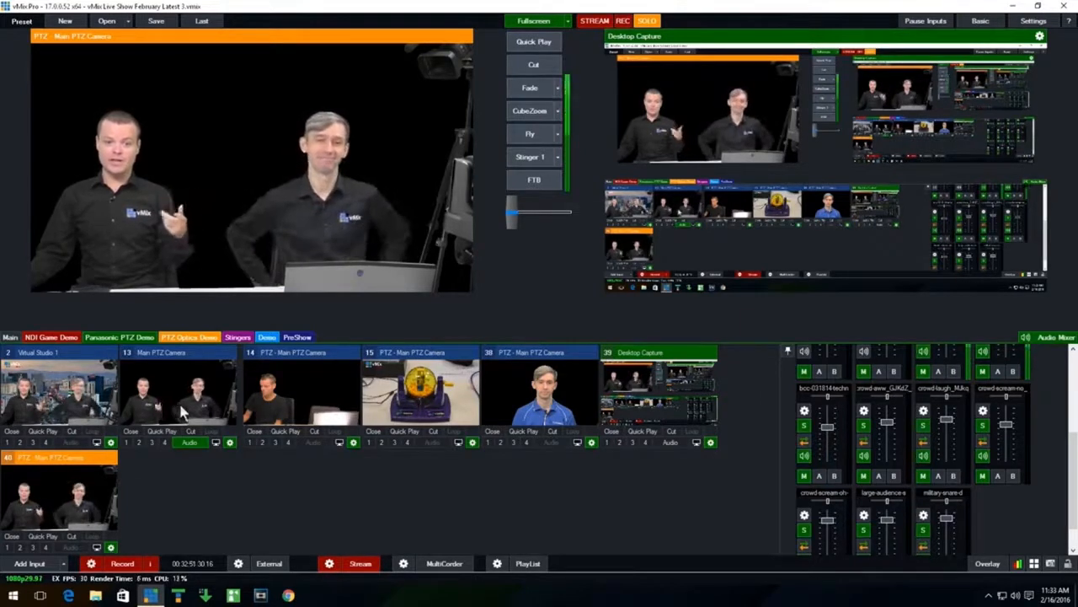
Step: Recall the stored camera positions in preview by switching repeatedly among PTZ inputs 14, 15 and 38, finishing on 38
click(287, 390)
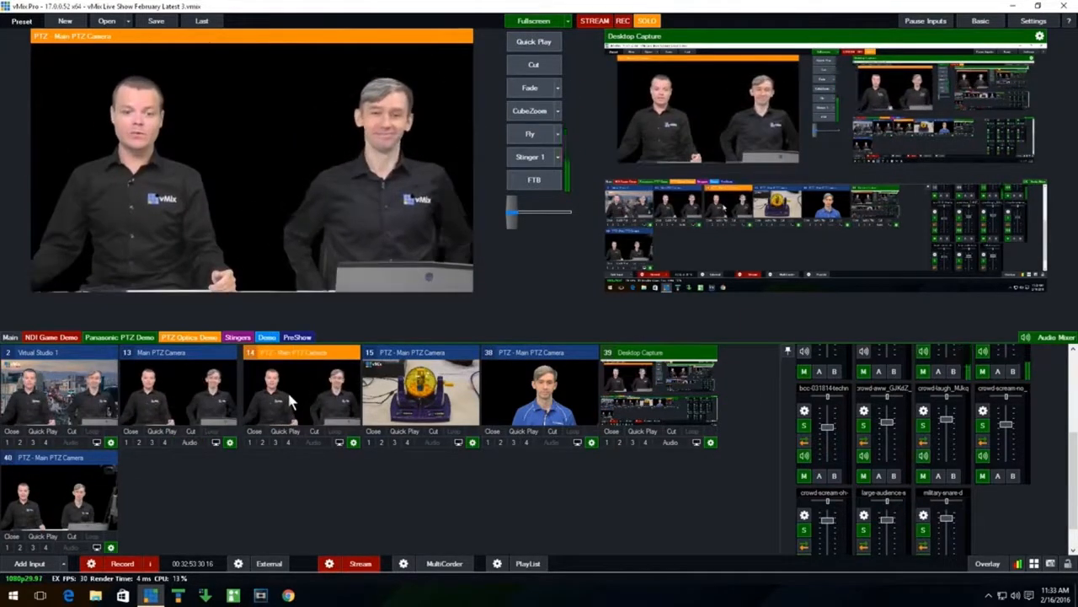
click(419, 402)
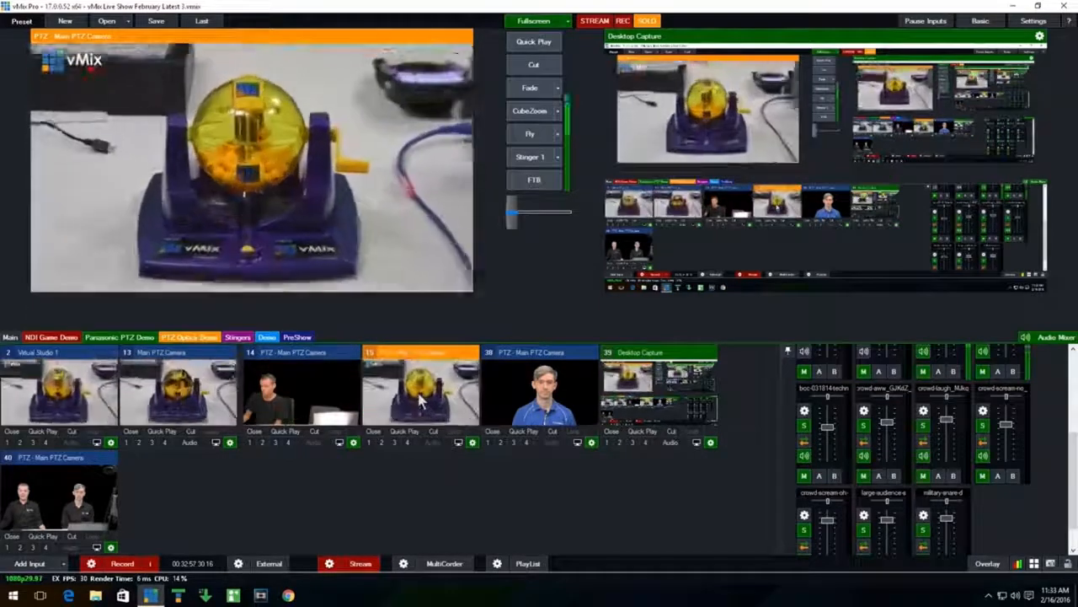
click(552, 401)
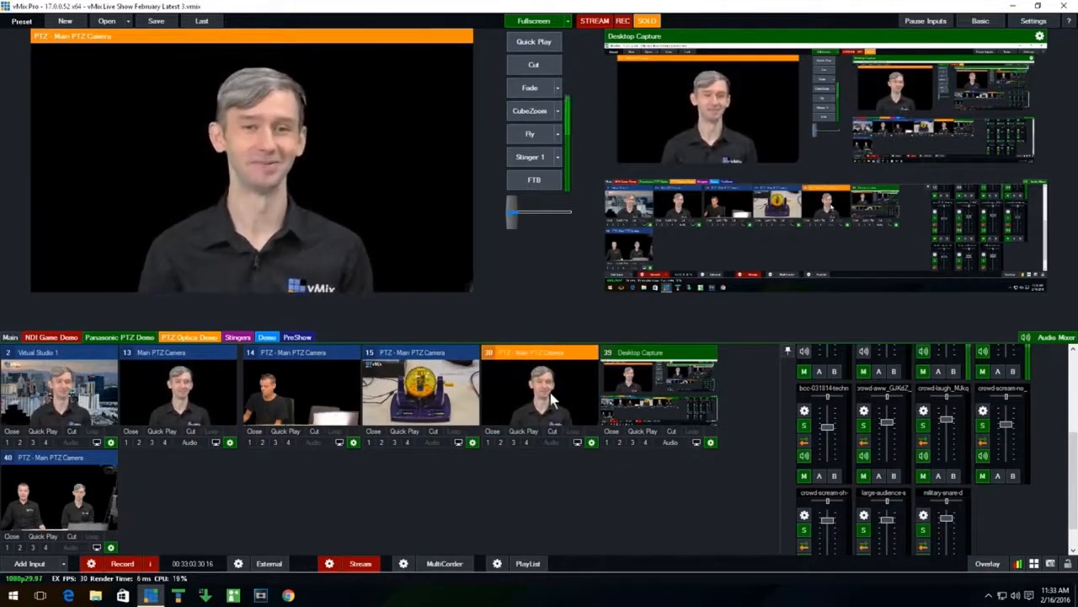
click(434, 402)
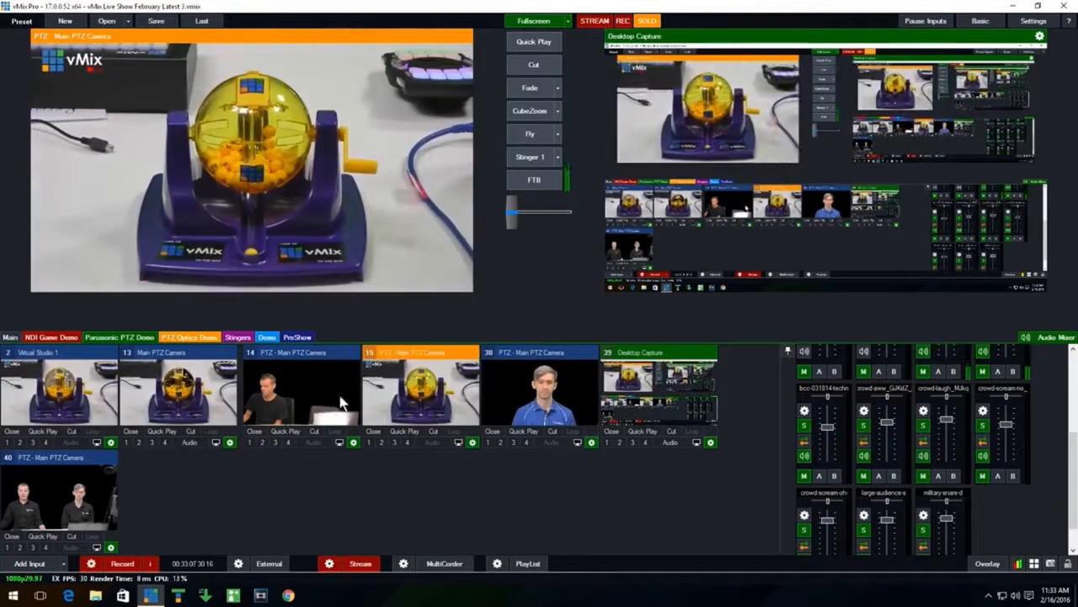
click(328, 406)
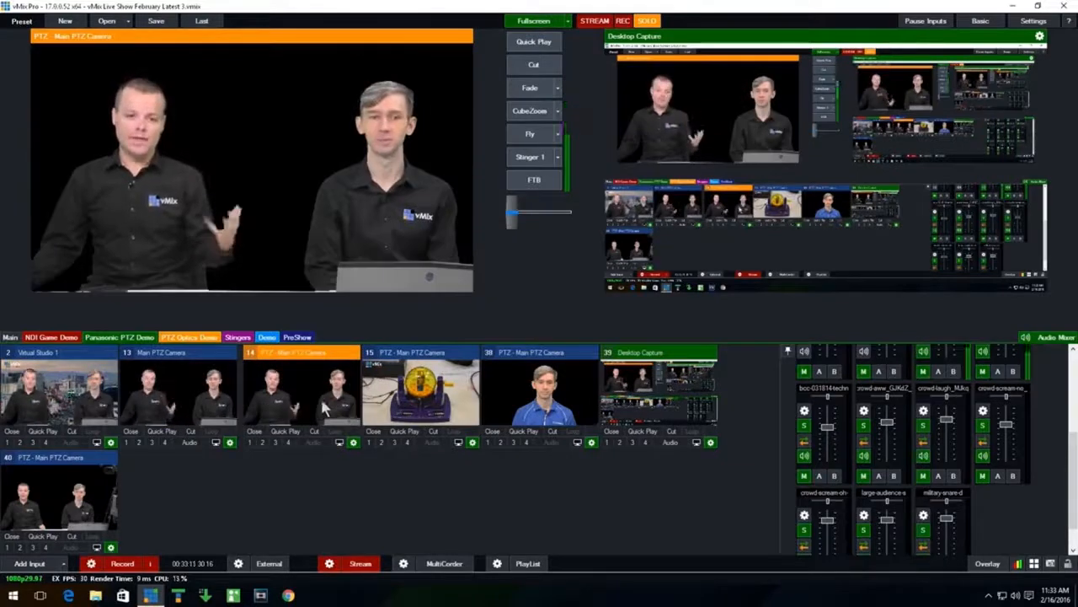
click(536, 387)
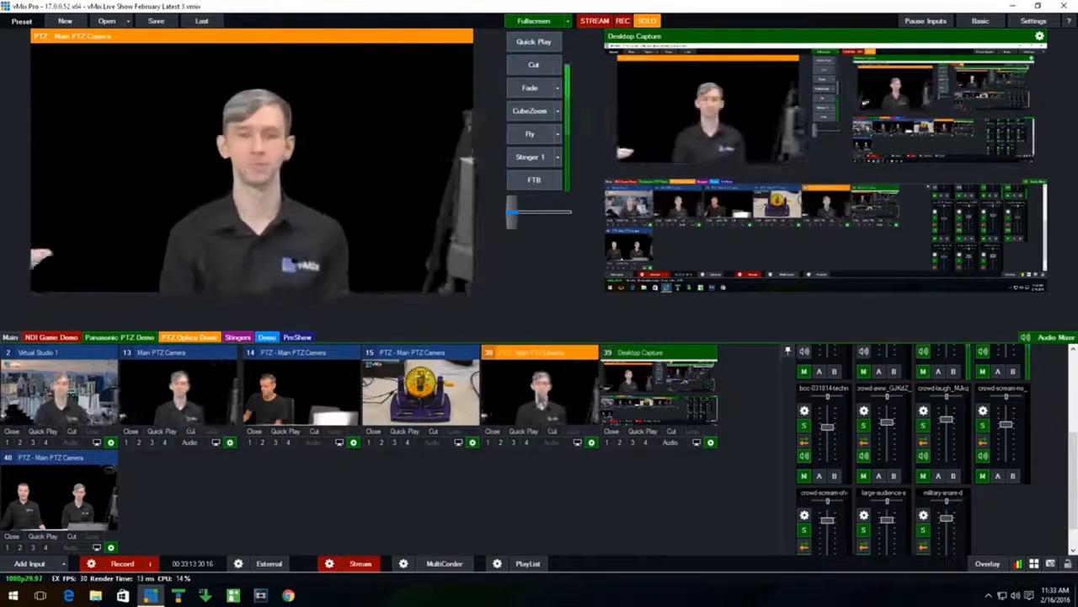
click(414, 401)
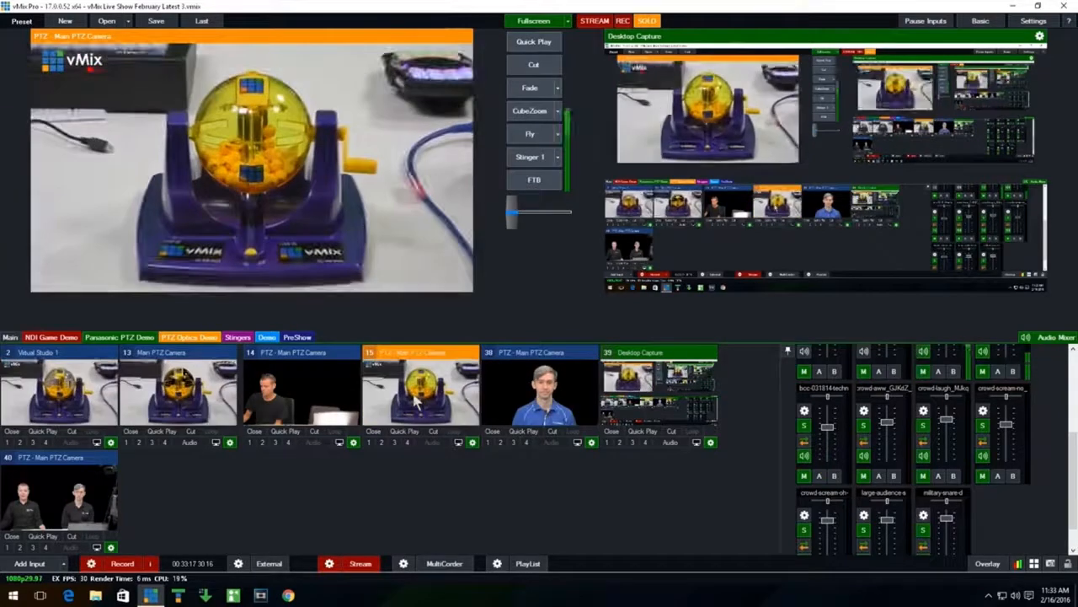
click(318, 407)
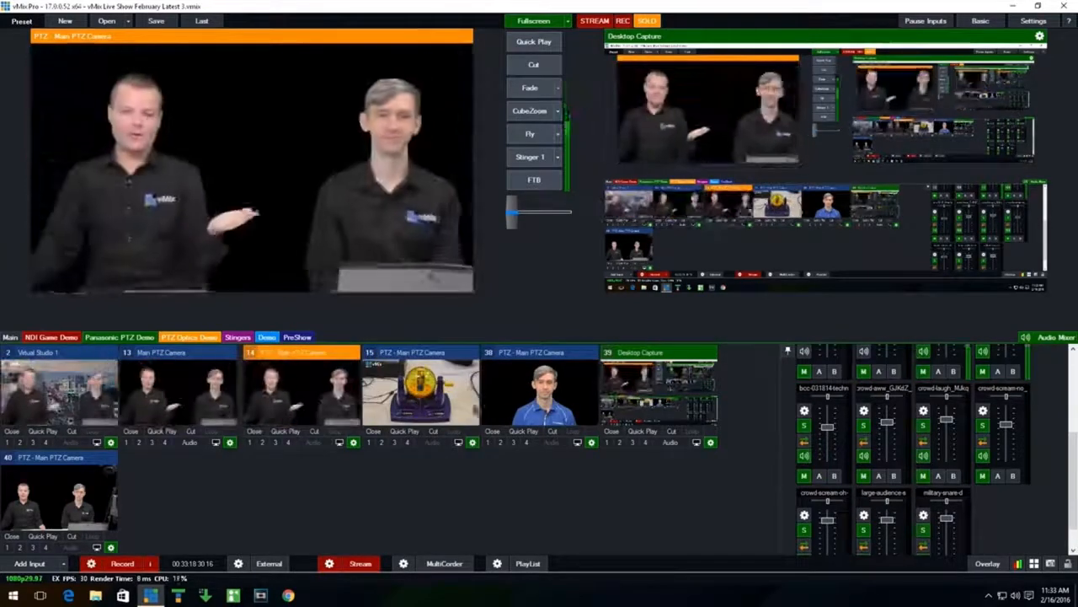
click(562, 390)
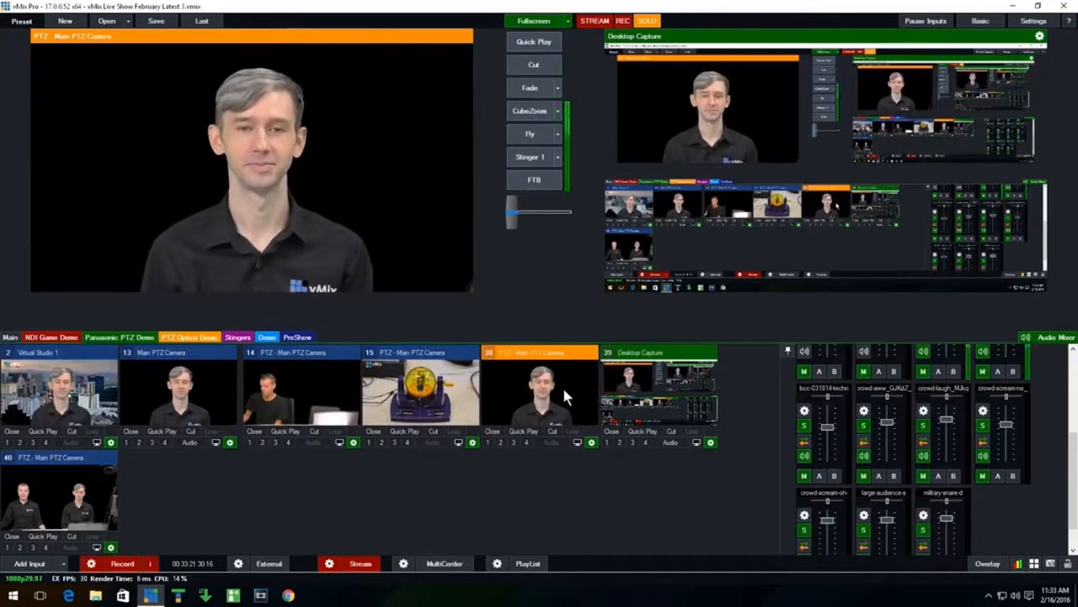
Step: Update PTZ input 38 with the main camera's current position and test it in preview by switching to input 15 and back to 38
click(230, 443)
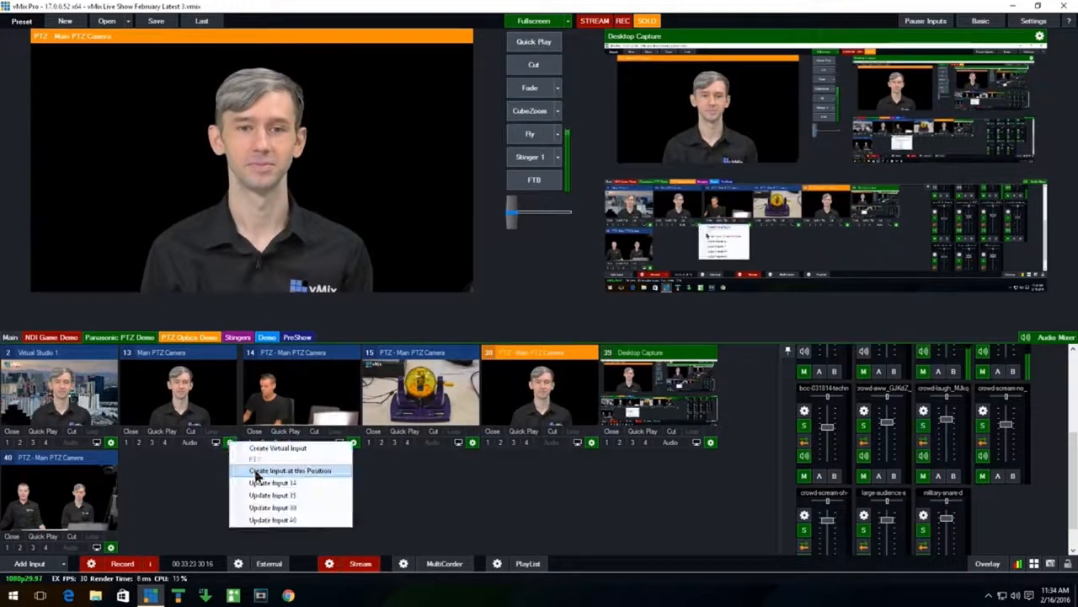
click(286, 508)
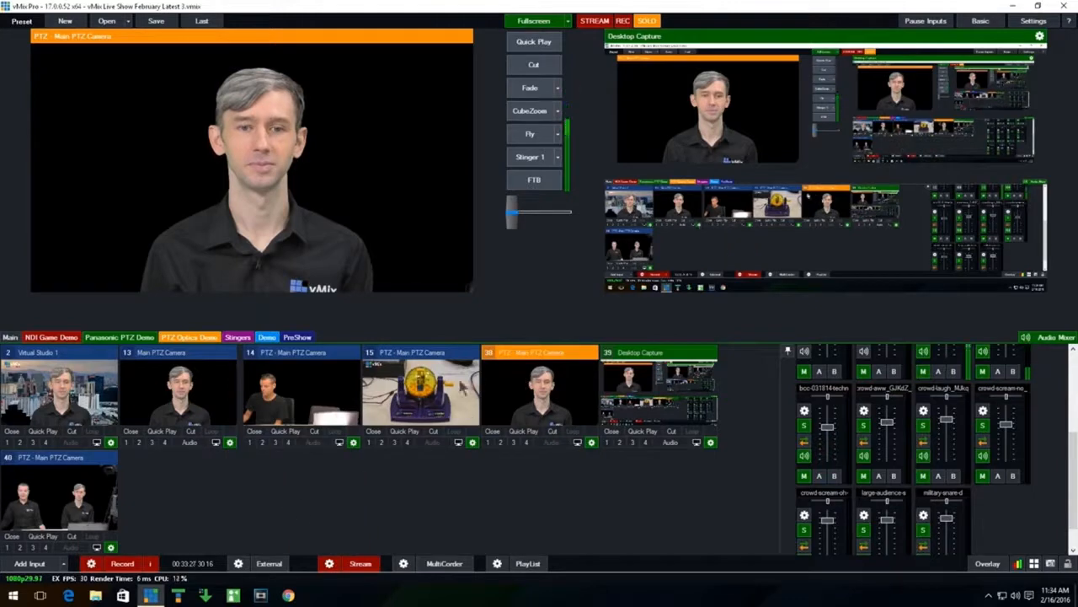
click(432, 396)
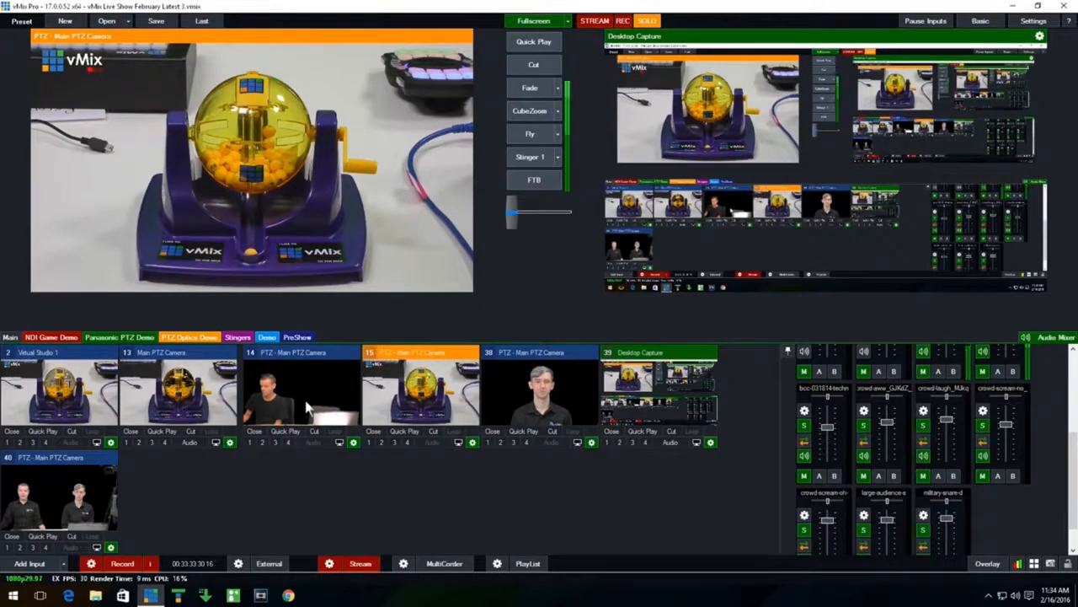
click(554, 398)
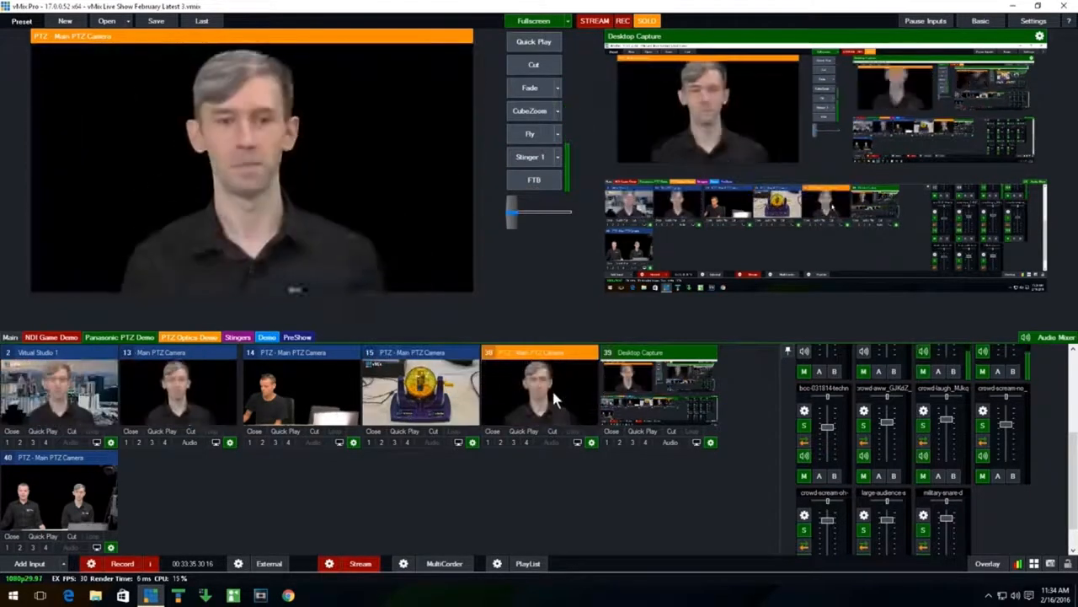
Step: Recall PTZ input 15 and then 14 in preview, and update input 14 with the main camera's current position
click(424, 403)
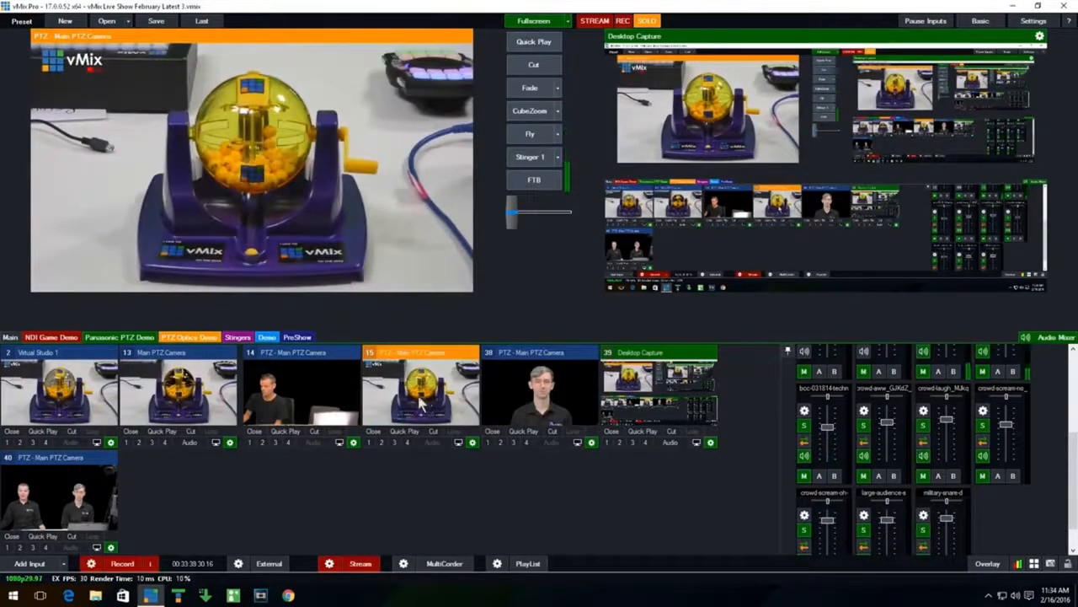
click(337, 403)
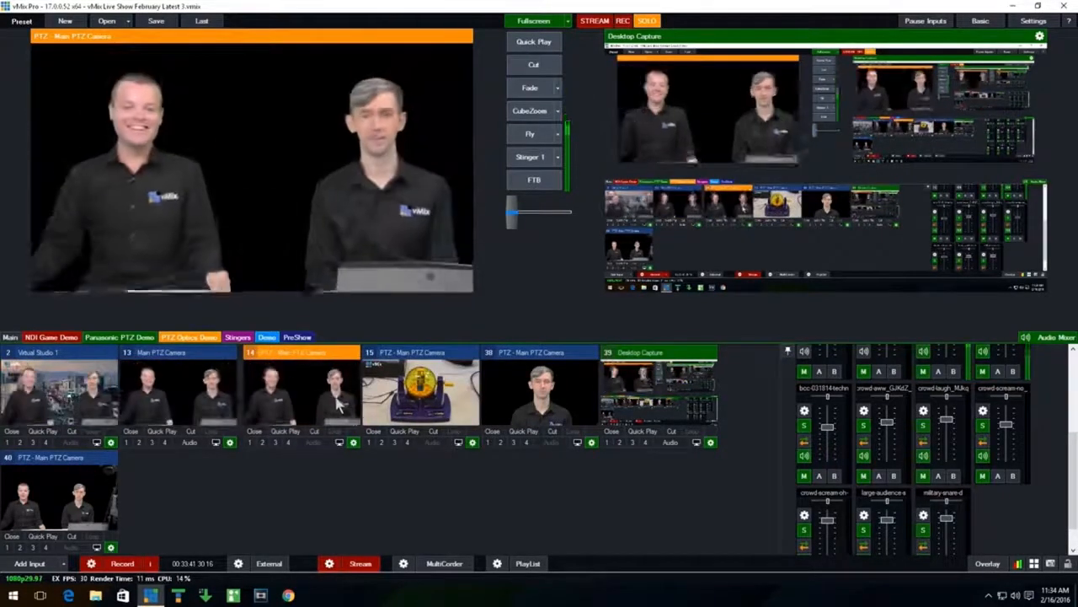
click(231, 443)
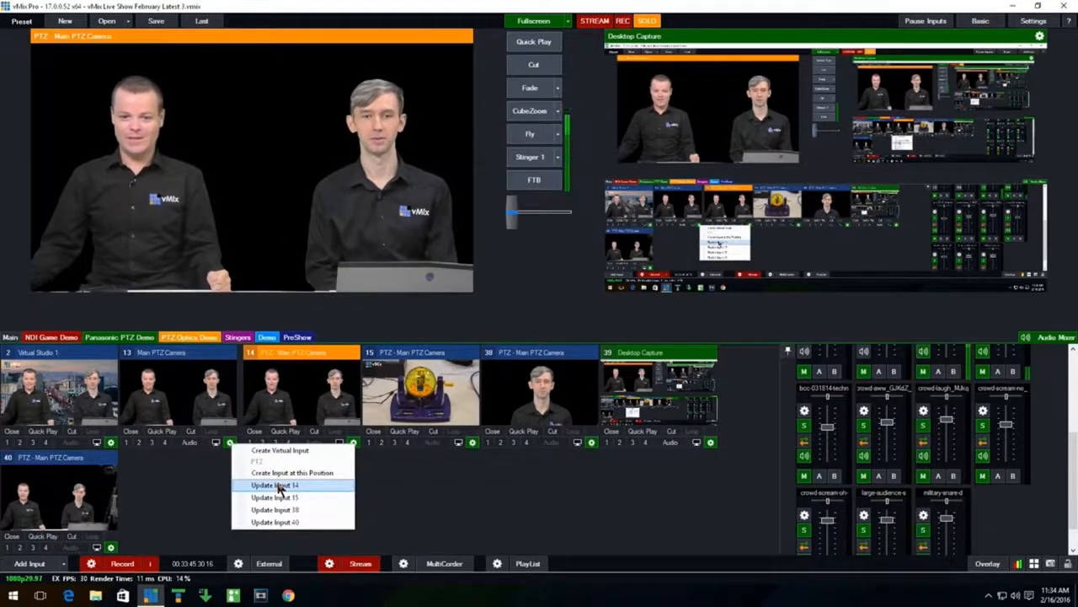
click(278, 486)
Step: Cycle the stored camera positions in preview through PTZ inputs 15, 38, 15, 14 and 15, ending on 38
click(413, 411)
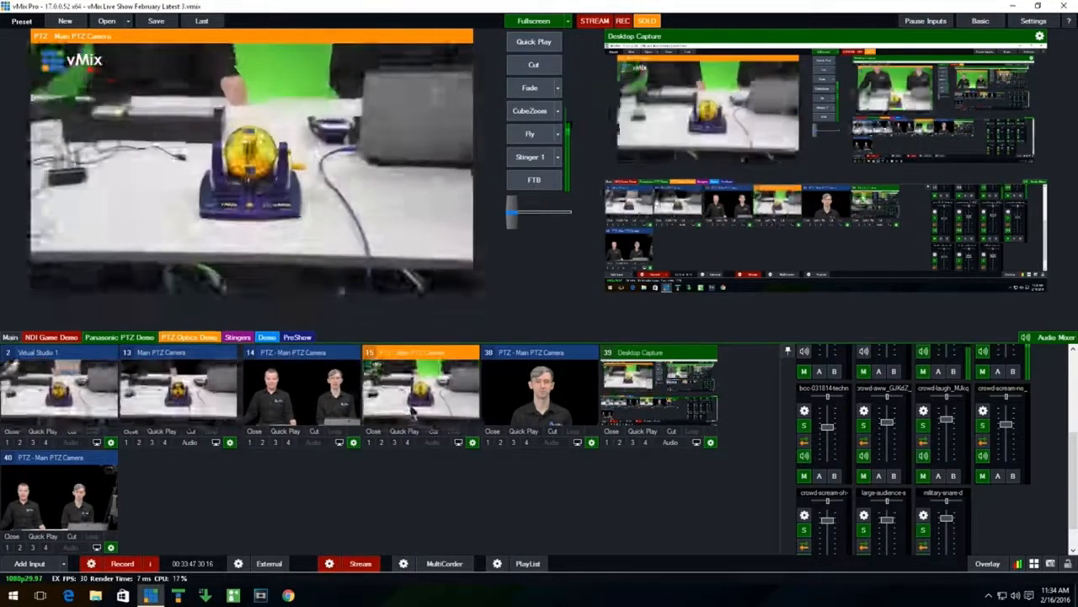
click(524, 406)
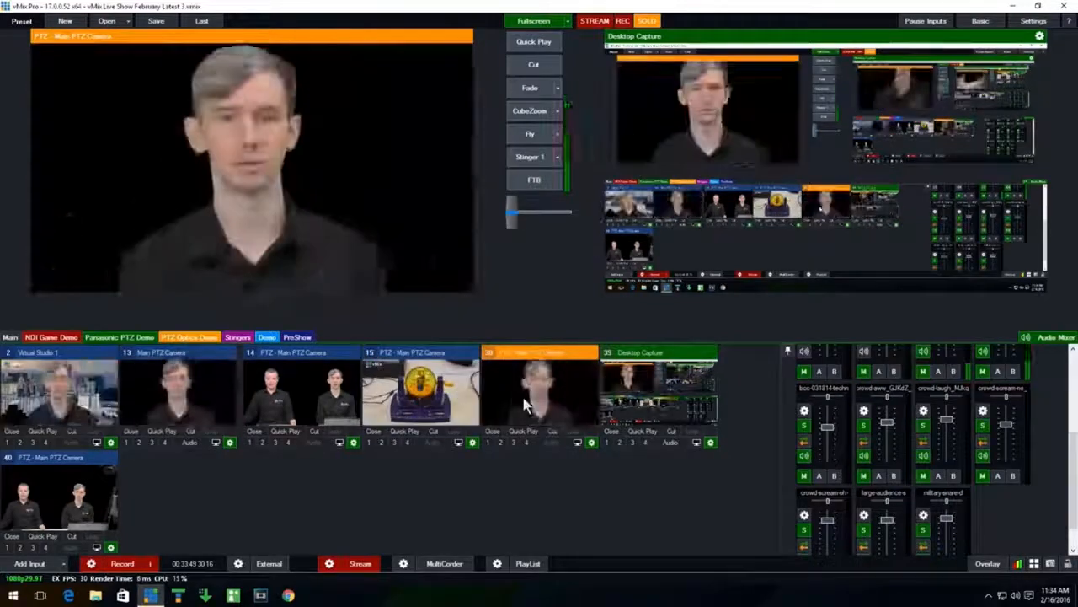
click(412, 410)
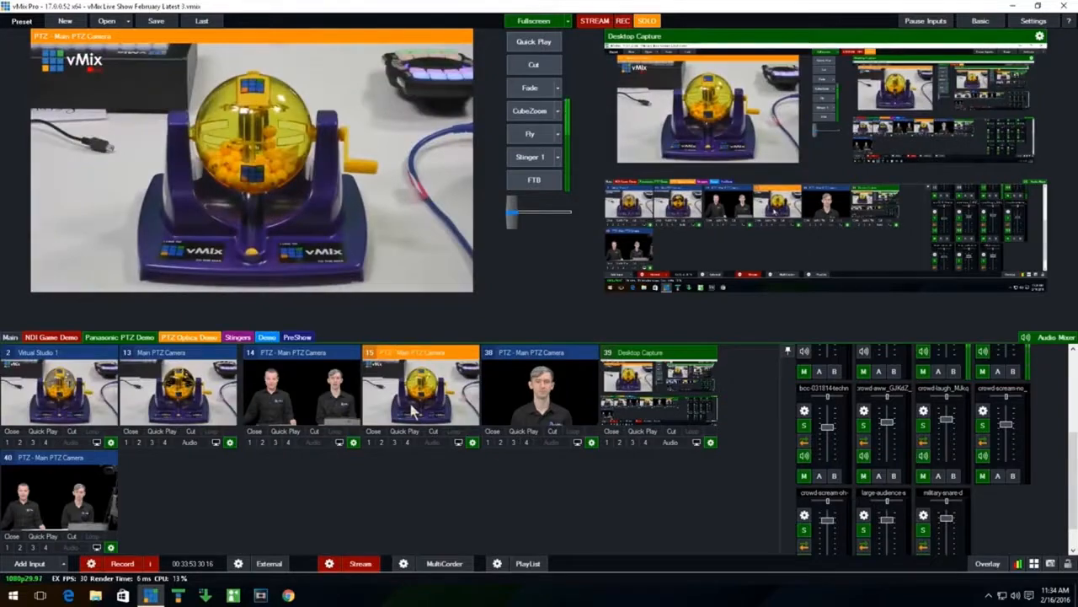
click(327, 408)
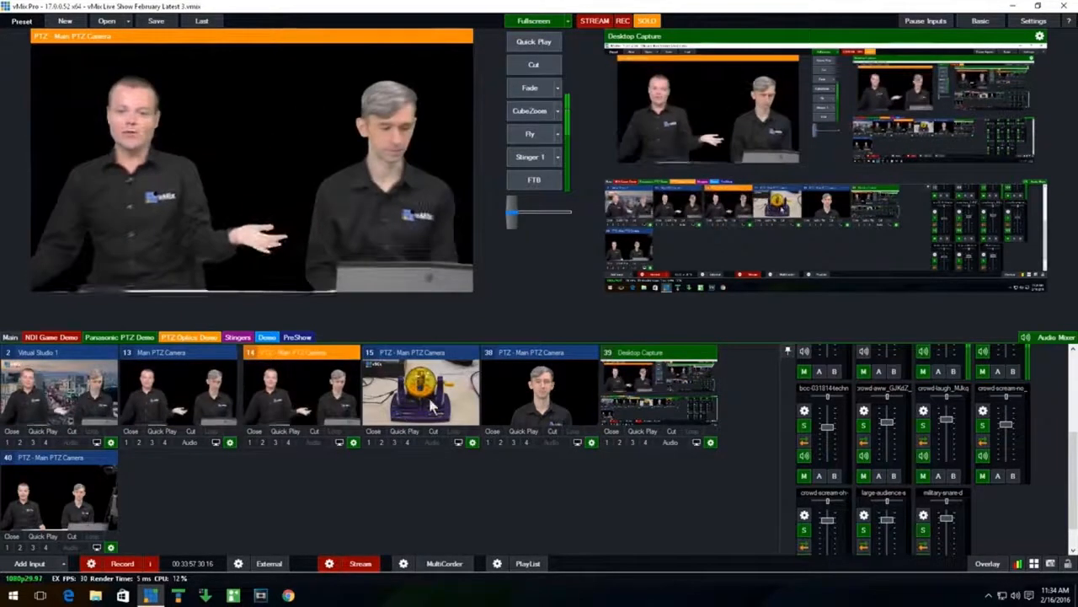
click(431, 407)
click(540, 396)
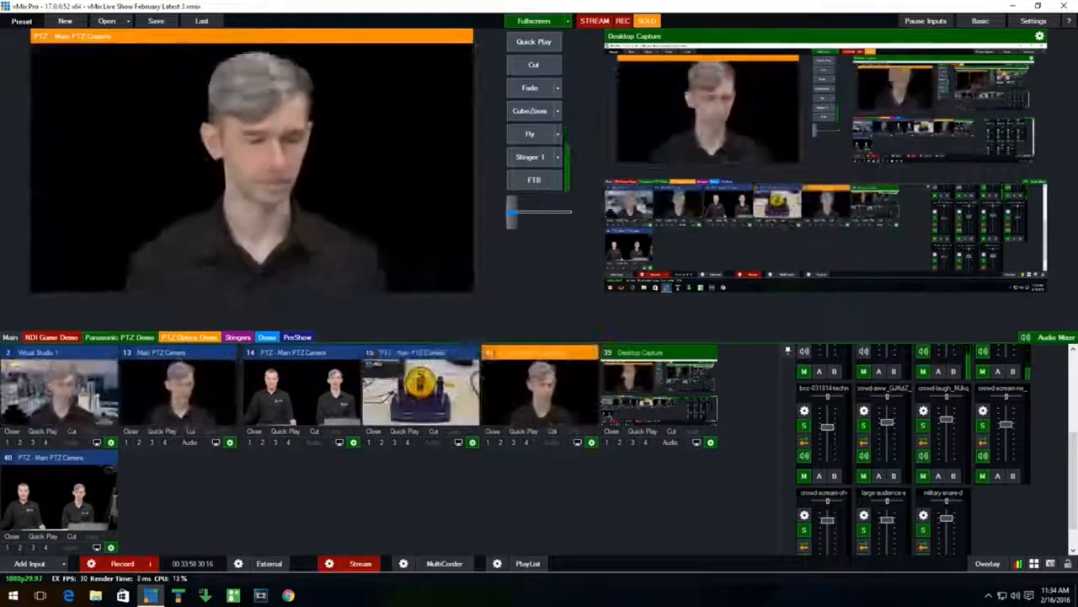